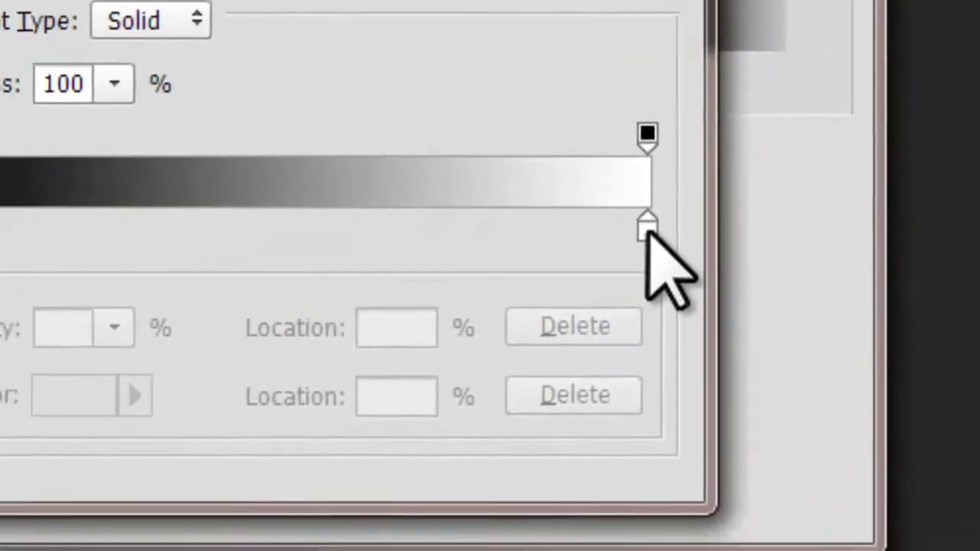
# Step: Move the gradient's white stop to 50%, add a copy of the black stop at the far end, and accept the gradient
pyautogui.click(494, 320)
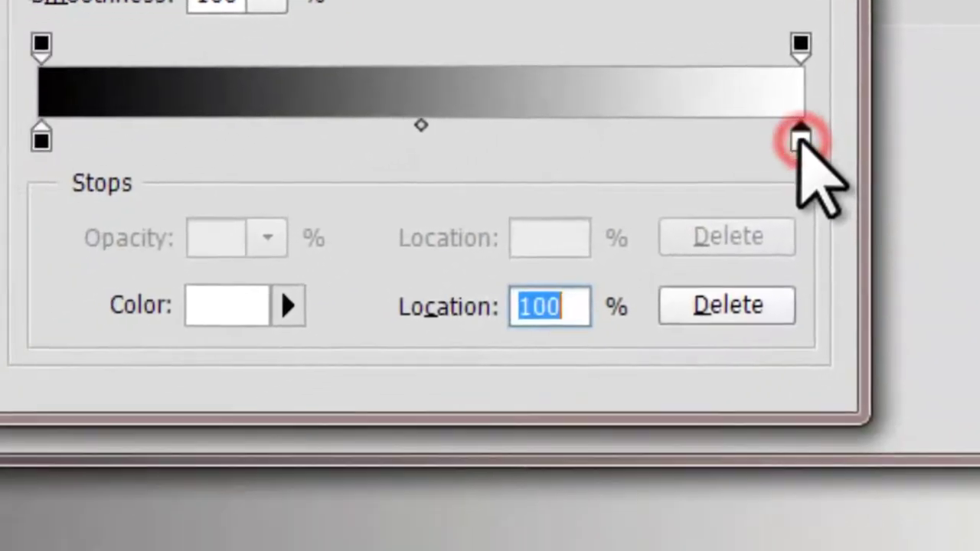
pyautogui.write('50')
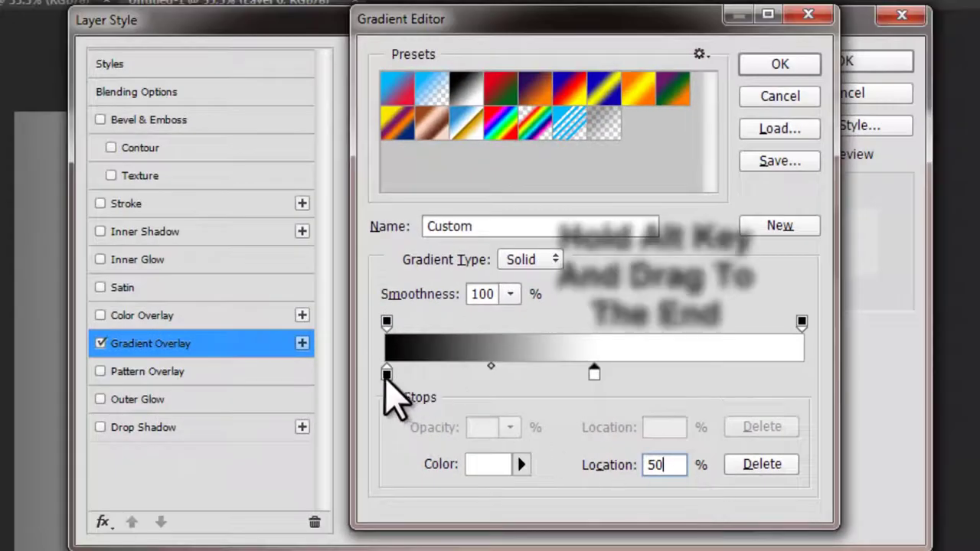
pyautogui.moveTo(385, 376); pyautogui.dragTo(817, 378)
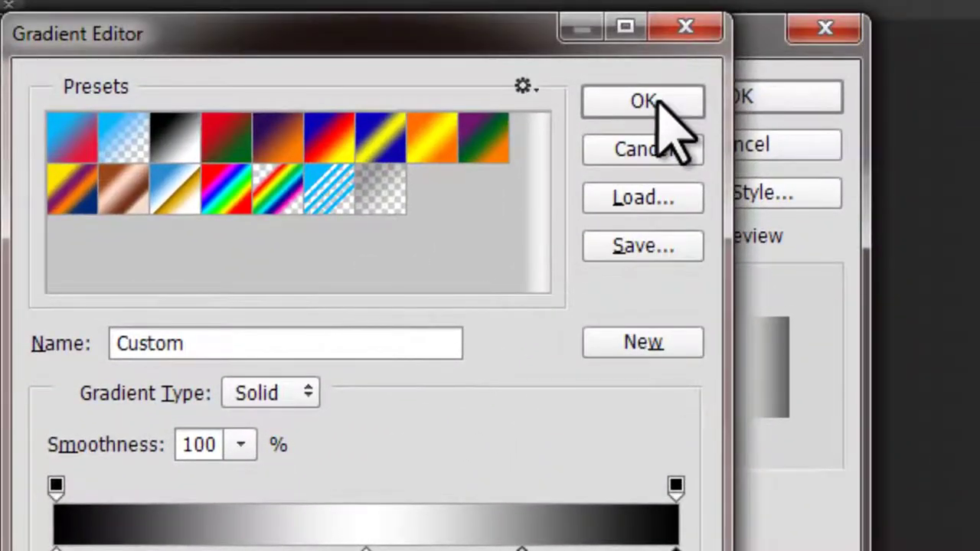
pyautogui.click(645, 103)
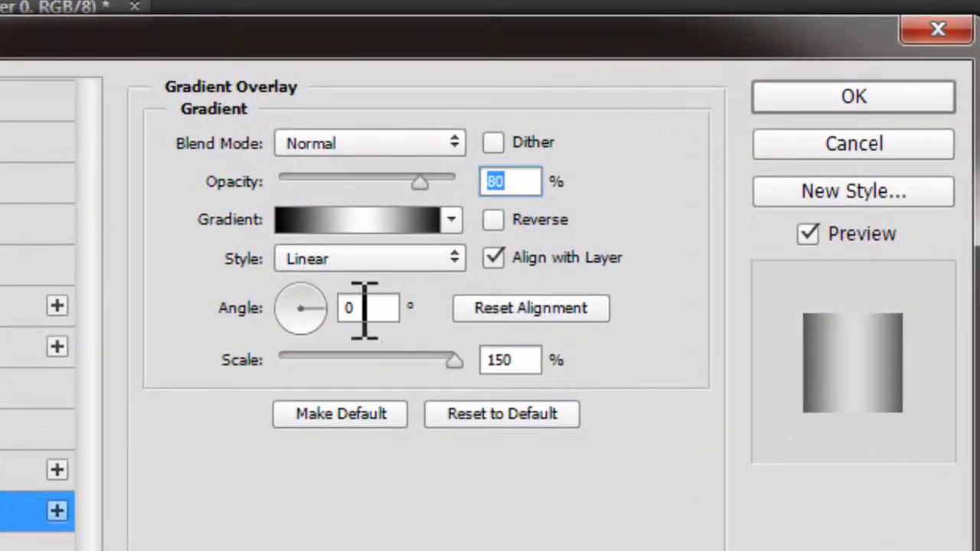
# Step: Set the gradient overlay's angle to 0°, scale to 150% and opacity to 80%, and apply the layer style
pyautogui.moveTo(370, 304); pyautogui.dragTo(347, 304)
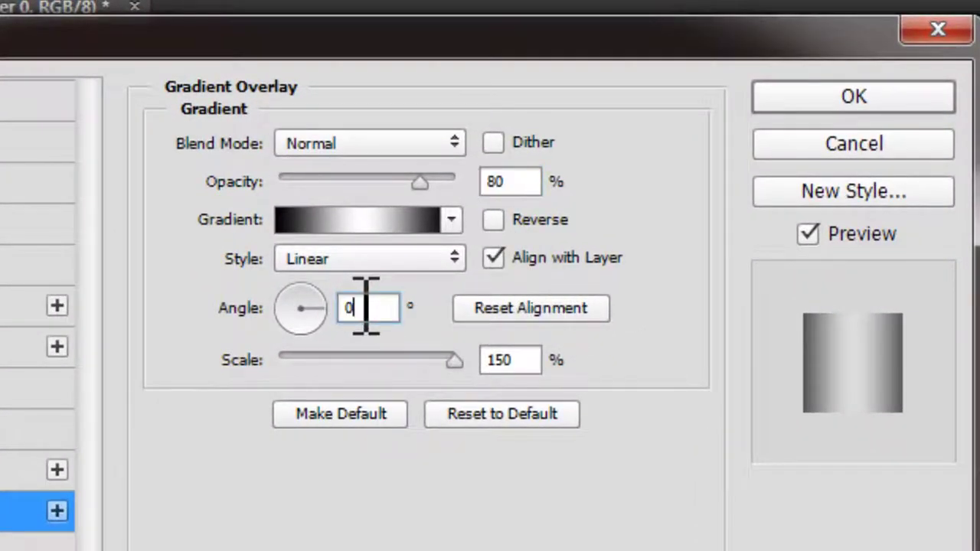
pyautogui.click(460, 362)
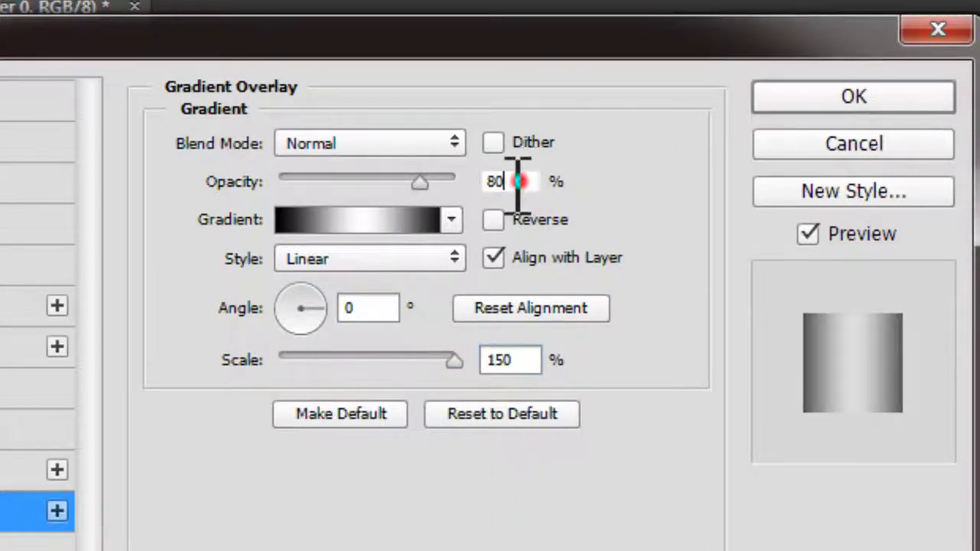
pyautogui.moveTo(517, 181); pyautogui.dragTo(487, 184)
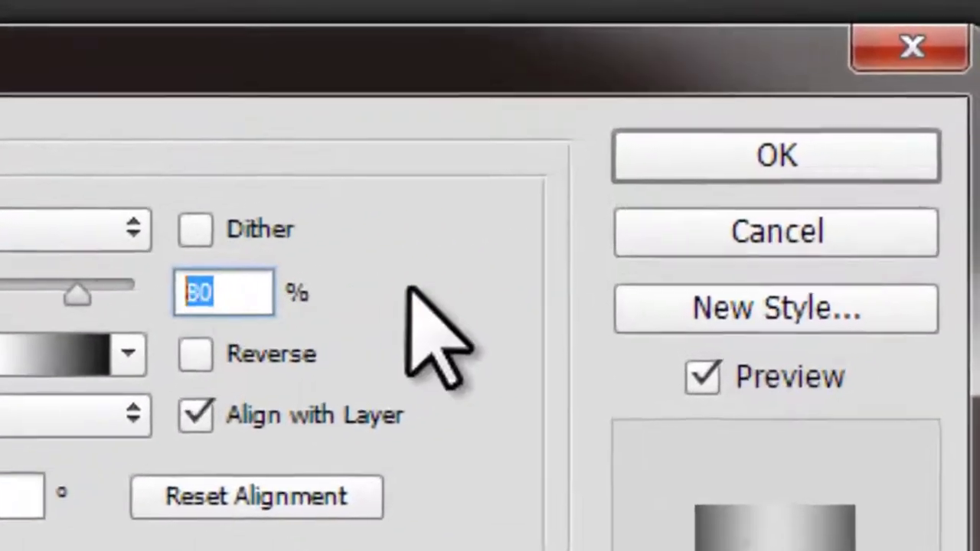
pyautogui.click(629, 178)
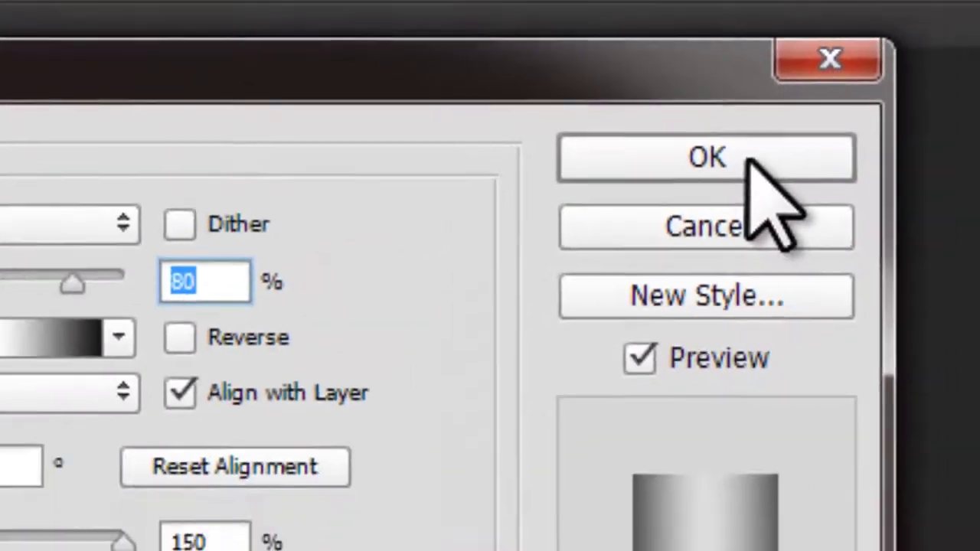
pyautogui.click(749, 158)
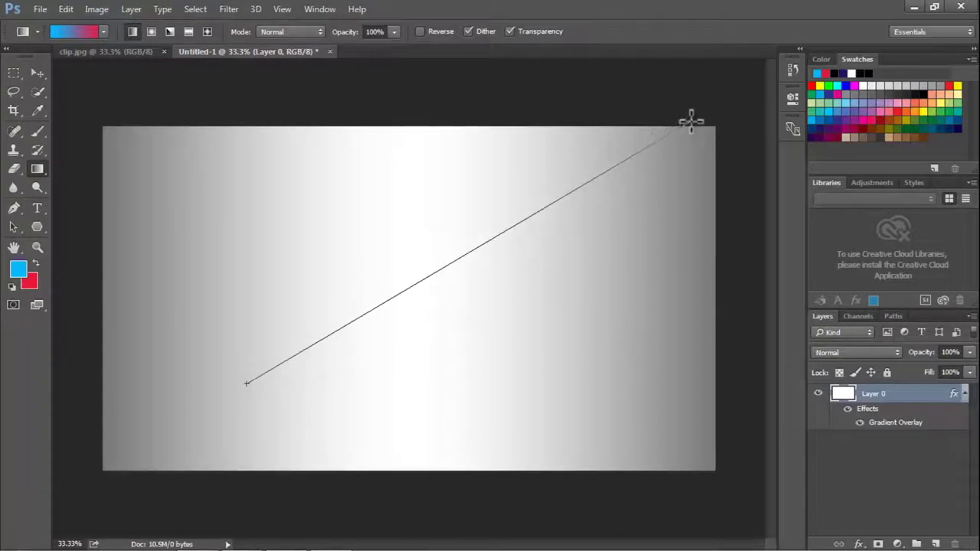
# Step: Fill Layer 0 with a diagonal blue-to-red gradient from the lower left to the upper right corner, and compare it with clip.jpg
pyautogui.moveTo(691, 121); pyautogui.dragTo(691, 121)
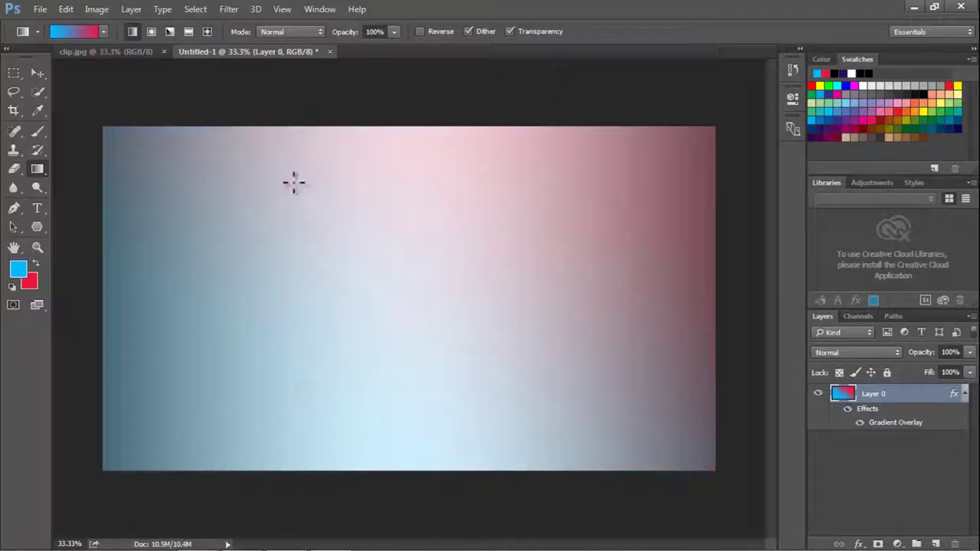
pyautogui.click(135, 49)
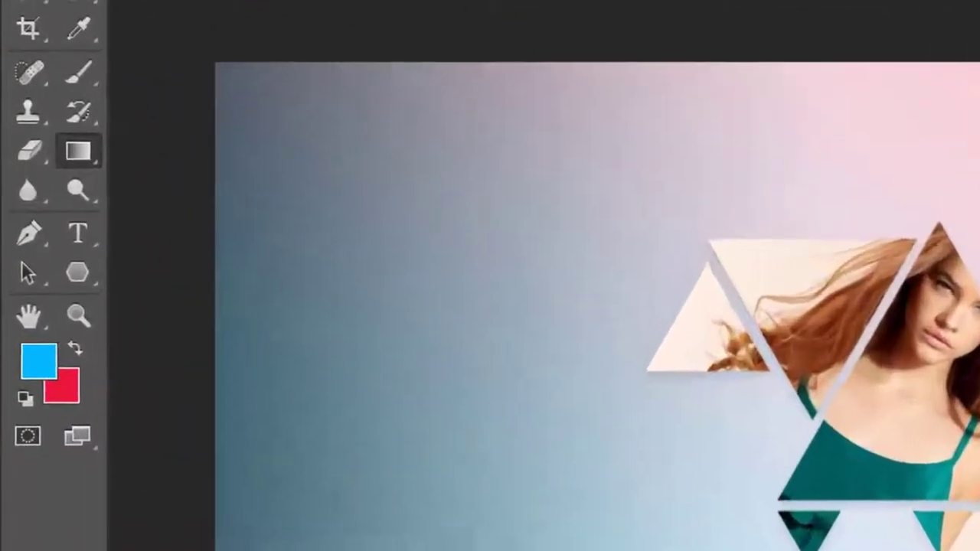
pyautogui.click(245, 51)
# Step: Activate the Polygon tool in Shape mode and set its fill colour to 000000
pyautogui.click(87, 421)
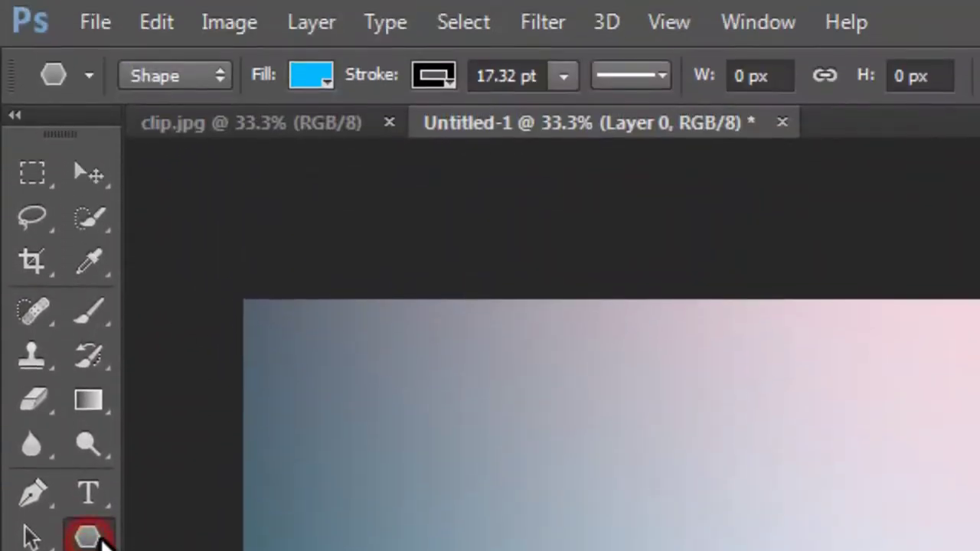
pyautogui.click(311, 75)
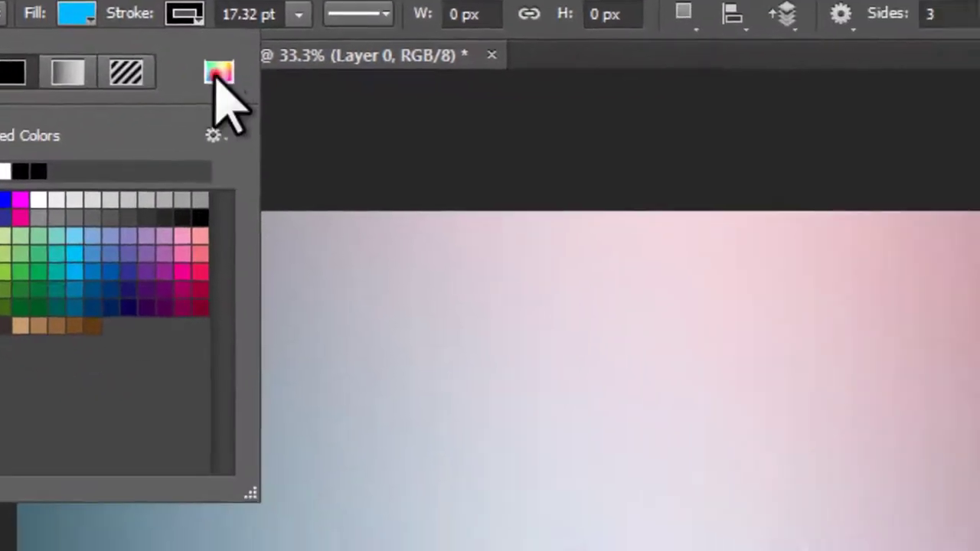
pyautogui.click(468, 144)
pyautogui.write('000000')
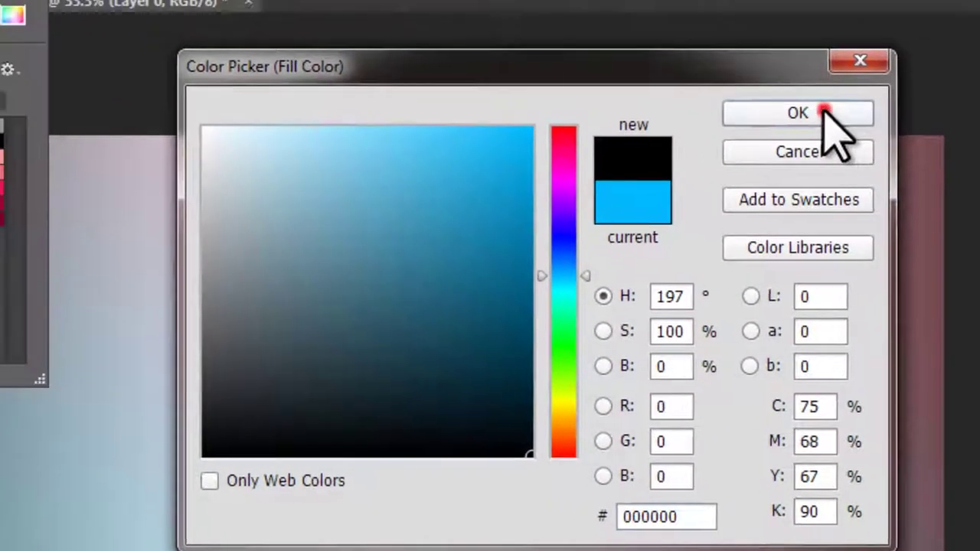
pyautogui.click(750, 101)
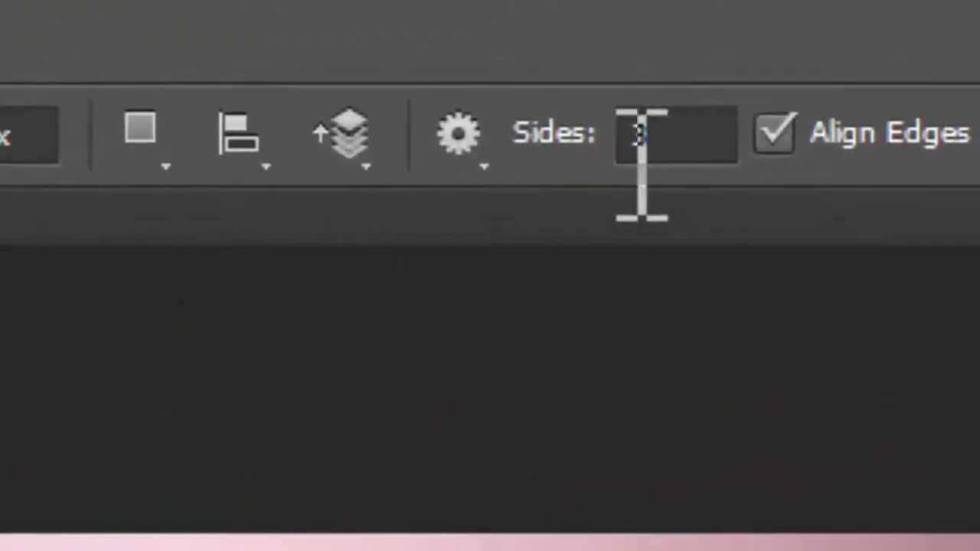
# Step: Set the polygon to 3 sides and draw a triangle about 767 px wide in the upper left of the canvas
pyautogui.click(729, 120)
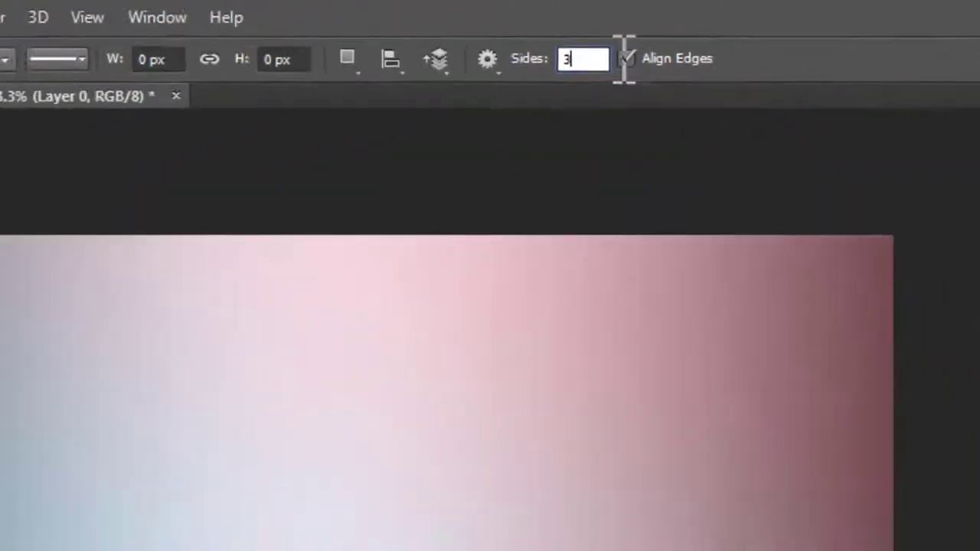
pyautogui.write('3')
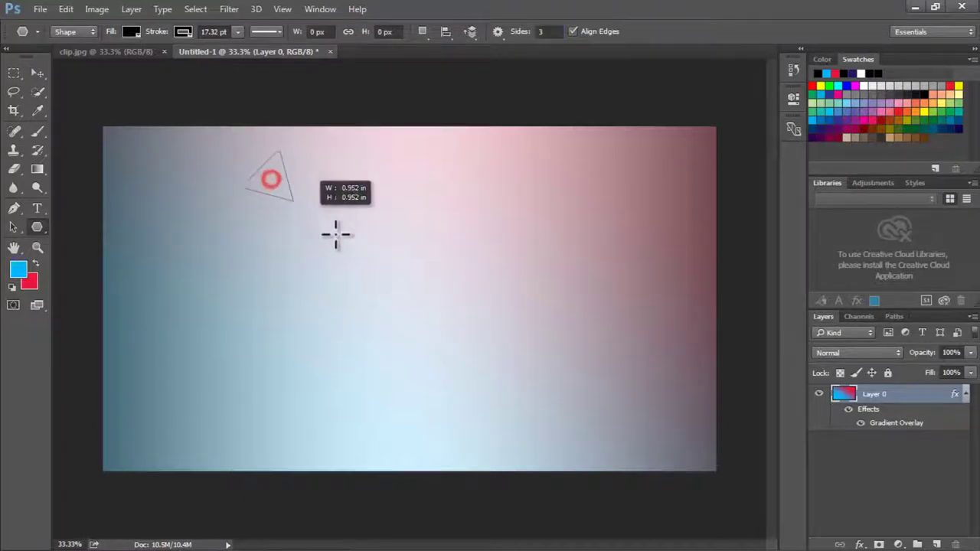
pyautogui.moveTo(337, 235); pyautogui.dragTo(368, 256)
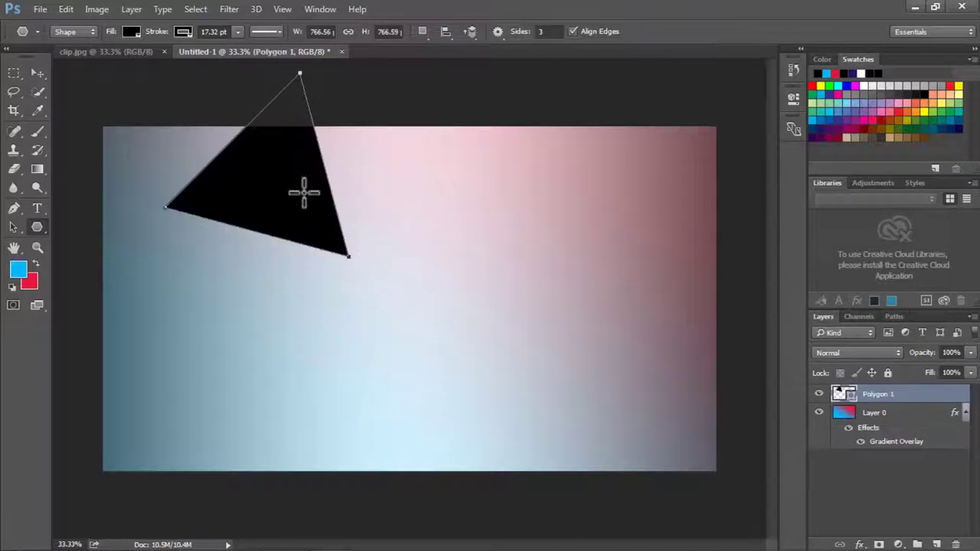
# Step: Move the triangle to the centre of the canvas and rotate it by -15° so that it stands upright
pyautogui.click(38, 74)
pyautogui.moveTo(246, 203); pyautogui.dragTo(400, 343)
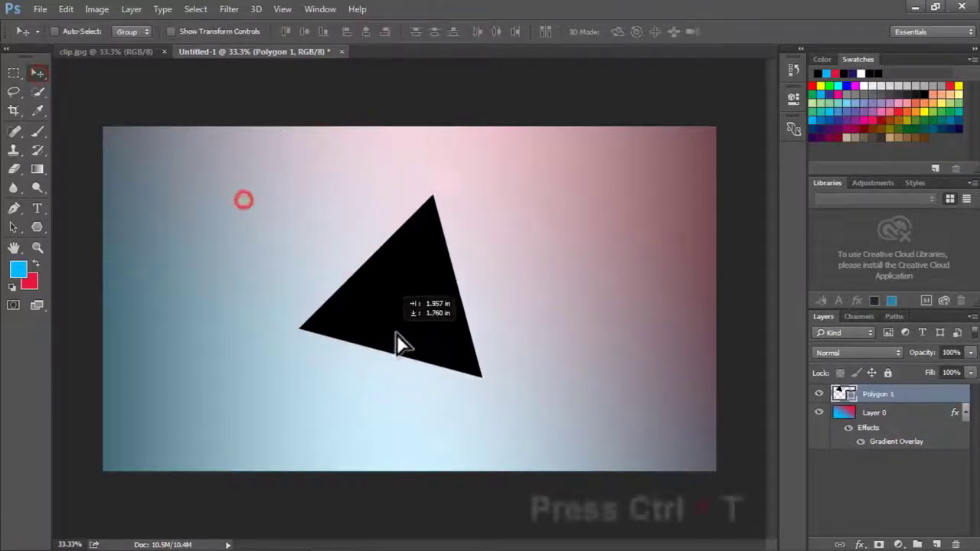
pyautogui.hotkey('ctrl', 't')
pyautogui.moveTo(542, 201); pyautogui.dragTo(505, 165)
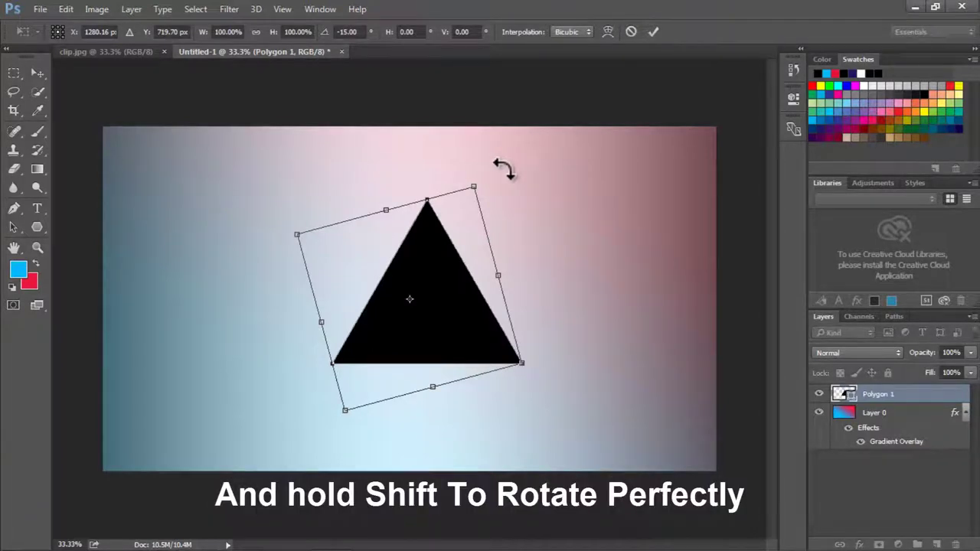
pyautogui.press('Return')
# Step: Duplicate the triangle to its upper left, scale the copy to about 71% and rotate it 60° so it points down
pyautogui.moveTo(438, 324); pyautogui.dragTo(322, 290)
pyautogui.hotkey('ctrl', 't')
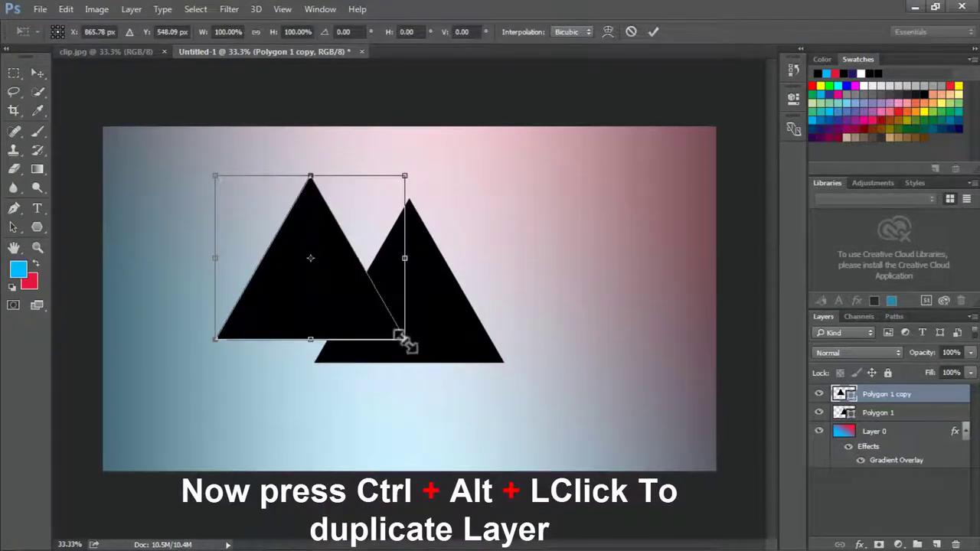
pyautogui.moveTo(404, 339); pyautogui.dragTo(349, 291)
pyautogui.moveTo(366, 169); pyautogui.dragTo(401, 277)
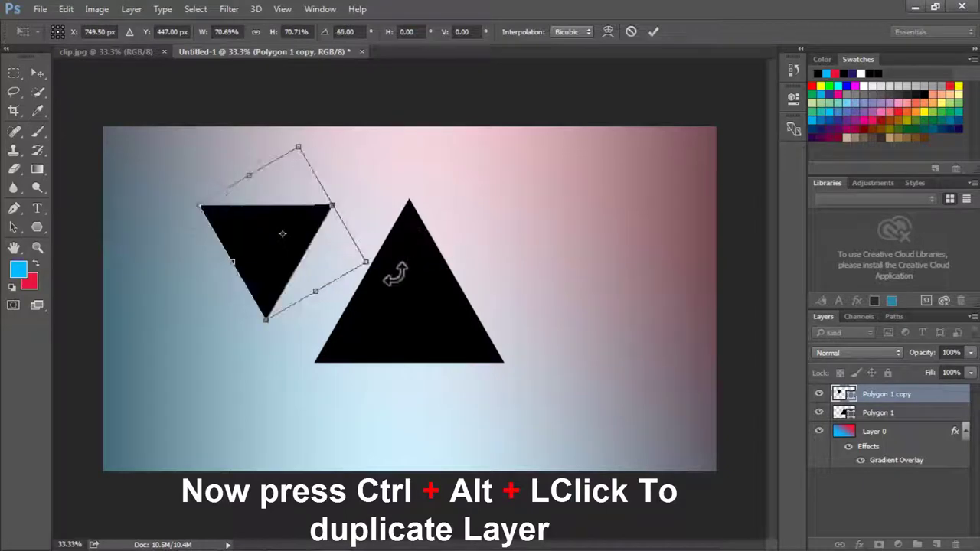
pyautogui.press('Return')
# Step: Move the inverted triangle closer to the large triangle and scale it down to about 78%
pyautogui.moveTo(282, 243); pyautogui.dragTo(350, 253)
pyautogui.hotkey('ctrl', 'alt', 't')
pyautogui.moveTo(389, 328); pyautogui.dragTo(364, 302)
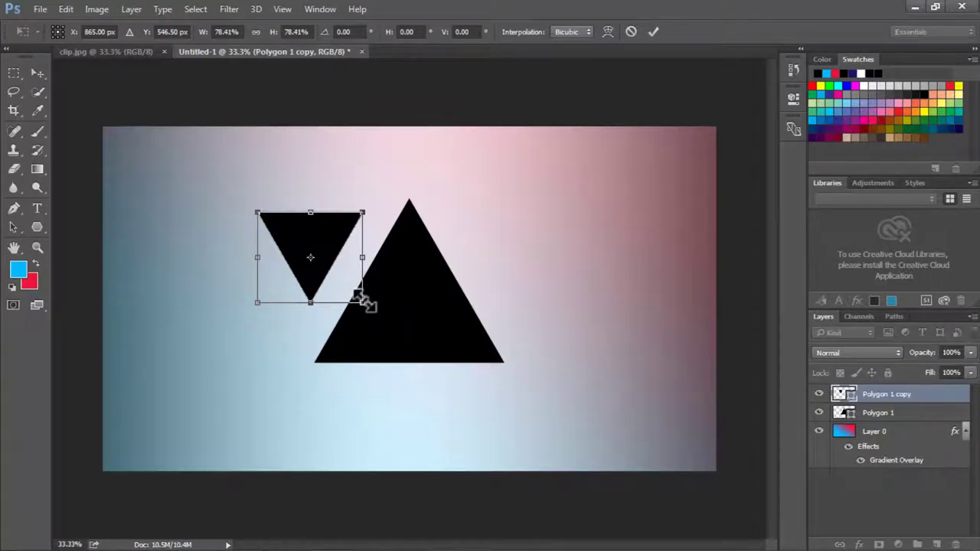
pyautogui.press('Return')
# Step: Using clip.jpg as reference, align the inverted triangle along the large triangle's upper left edge with a narrow gap between them
pyautogui.click(129, 53)
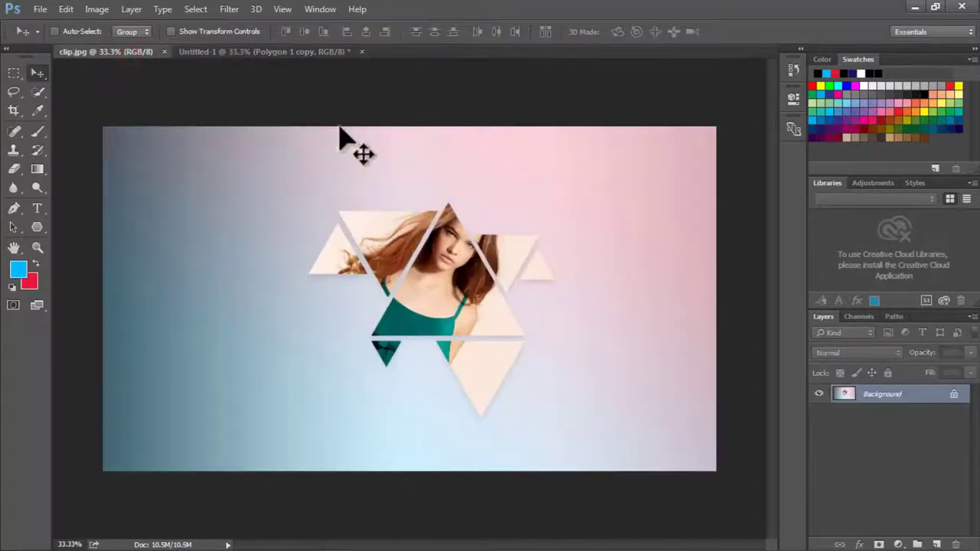
pyautogui.click(291, 51)
pyautogui.moveTo(320, 232); pyautogui.dragTo(342, 235)
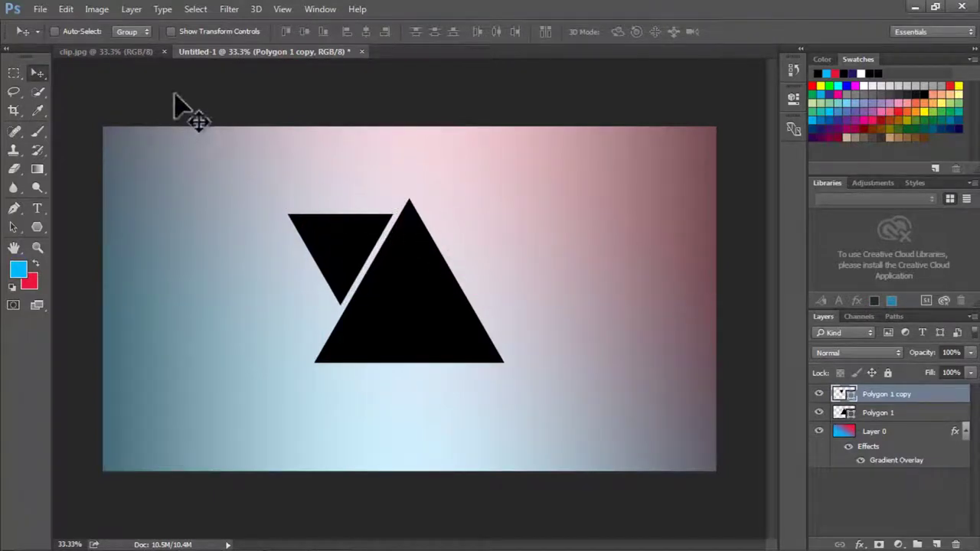
pyautogui.click(144, 52)
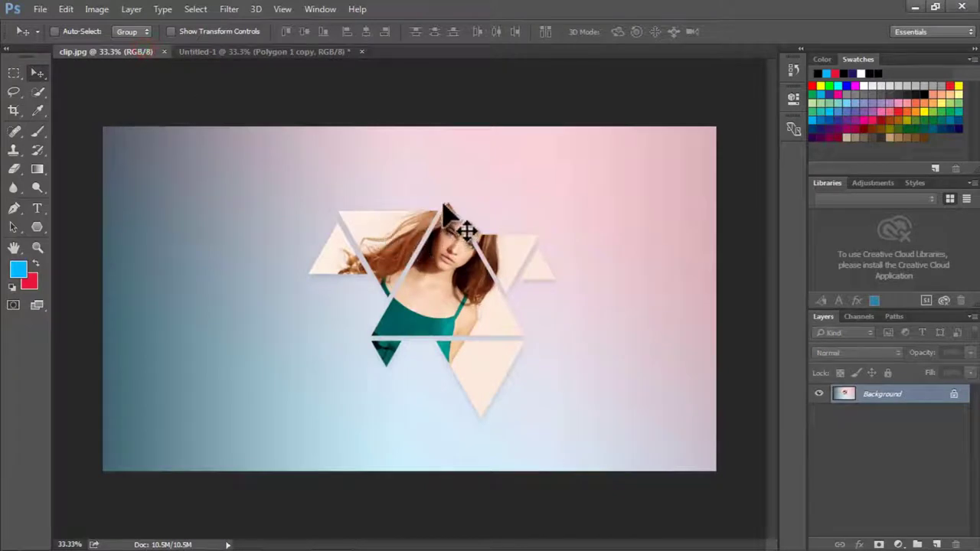
pyautogui.click(275, 52)
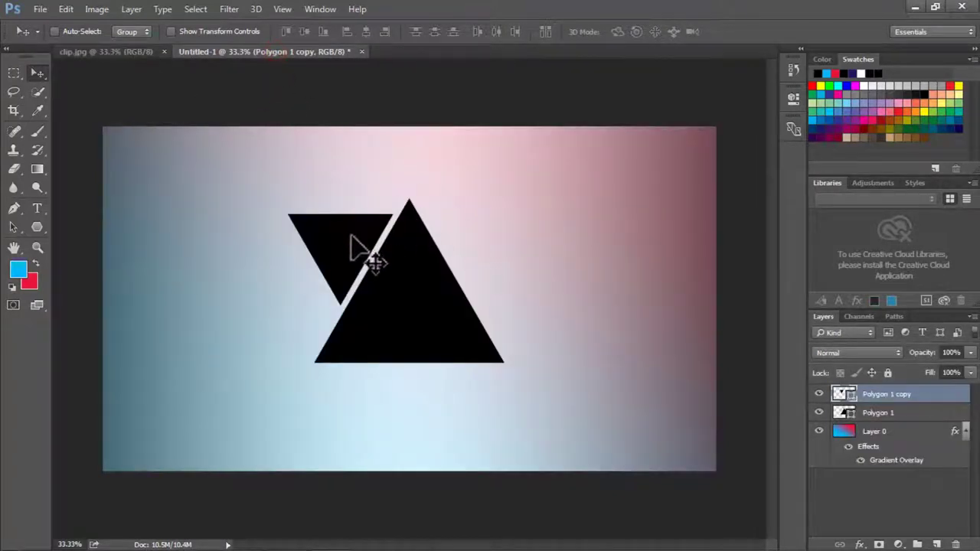
pyautogui.moveTo(351, 236); pyautogui.dragTo(356, 231)
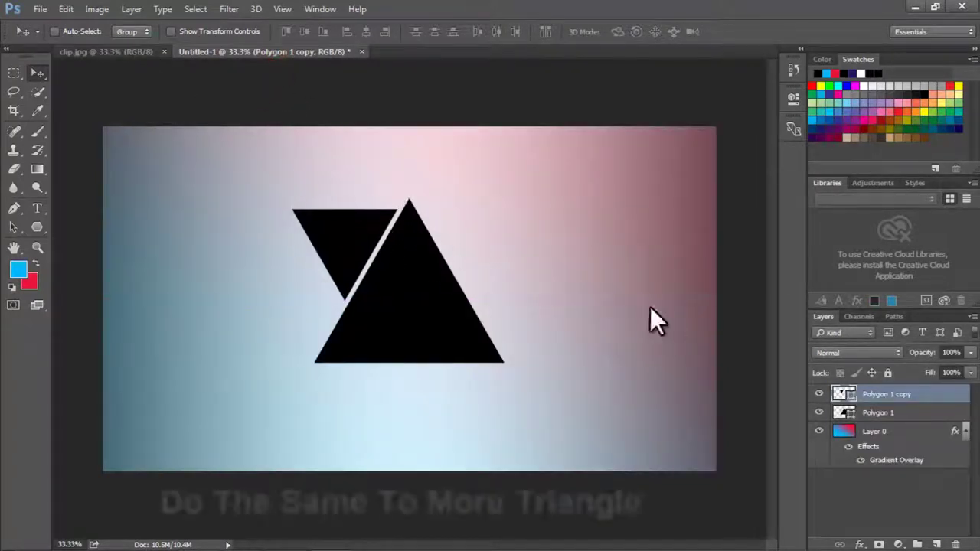
pyautogui.hotkey('ctrl', 'z')
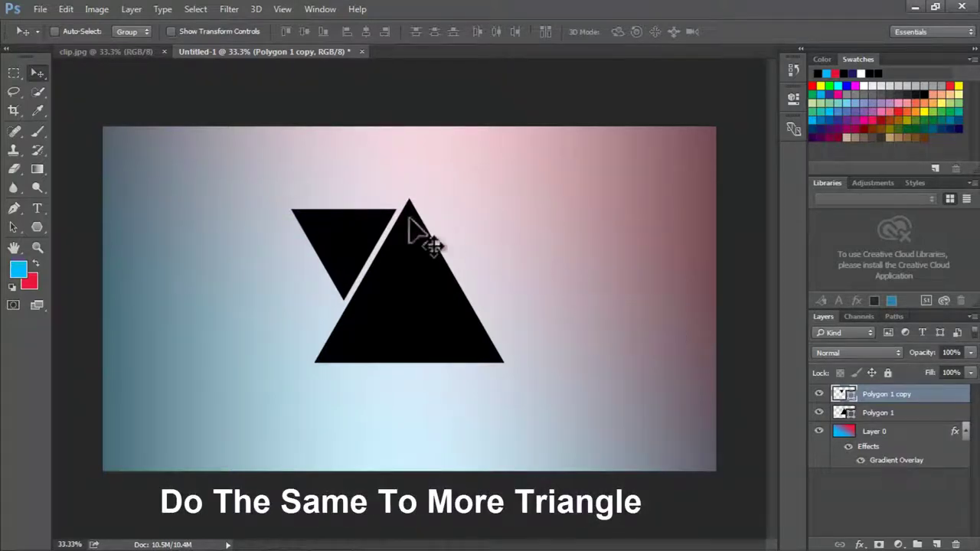
# Step: Duplicate the inverted triangle to the large triangle's right edge and scale the copy down slightly
pyautogui.moveTo(352, 237); pyautogui.dragTo(490, 252)
pyautogui.hotkey('ctrl', 'j')
pyautogui.hotkey('ctrl', 't')
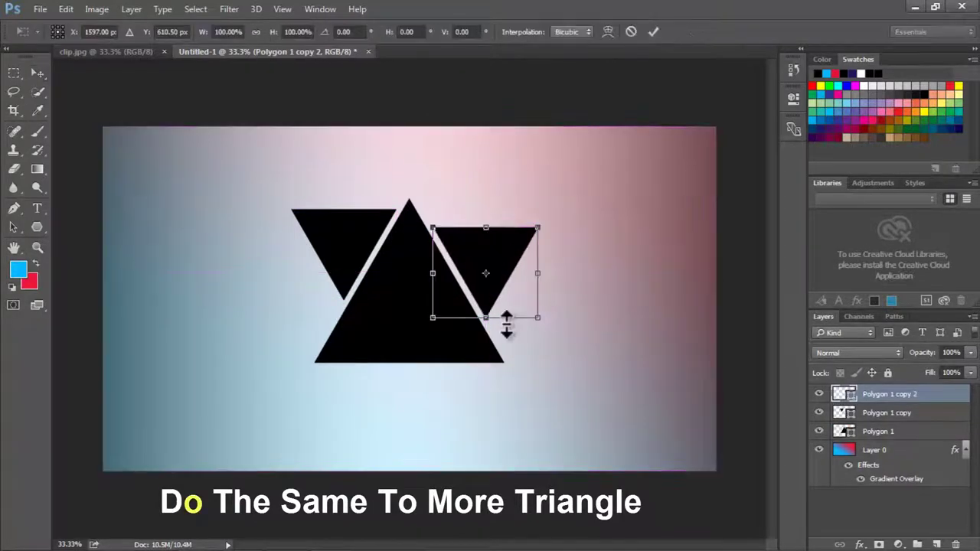
pyautogui.moveTo(537, 317); pyautogui.dragTo(521, 300)
pyautogui.press('Return')
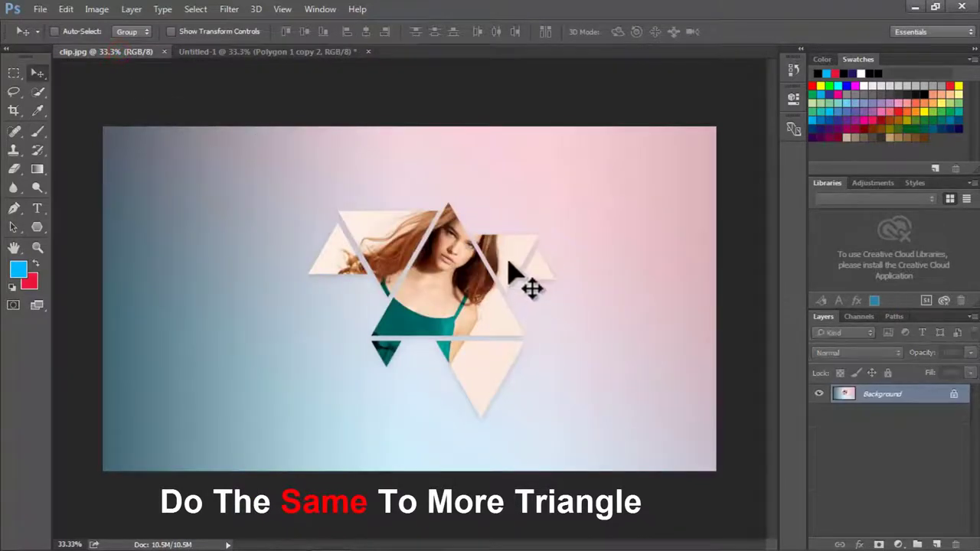
# Step: Scale the right inverted triangle down to about 85%, using clip.jpg as reference for its size
pyautogui.click(274, 52)
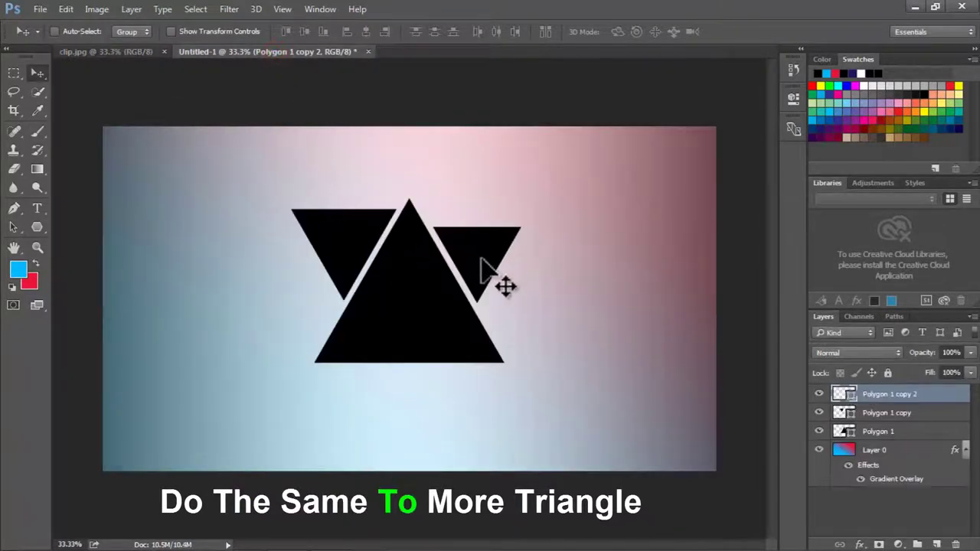
pyautogui.hotkey('ctrl', 't')
pyautogui.moveTo(520, 304); pyautogui.dragTo(508, 292)
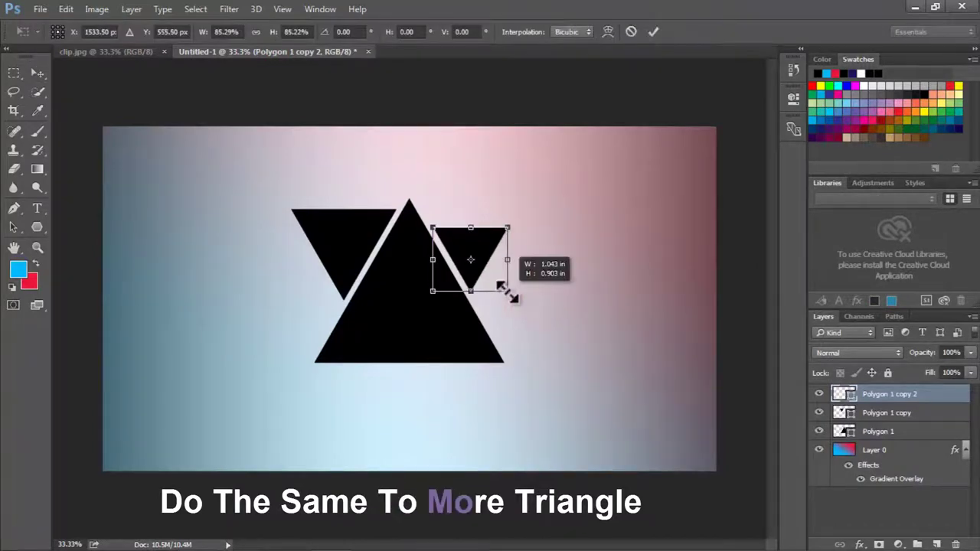
pyautogui.press('Return')
# Step: Duplicate the right inverted triangle further right, scale the copy to about 57% and rotate it 60° so it points up
pyautogui.moveTo(481, 258); pyautogui.dragTo(561, 292)
pyautogui.hotkey('ctrl', 't')
pyautogui.moveTo(602, 254); pyautogui.dragTo(621, 317)
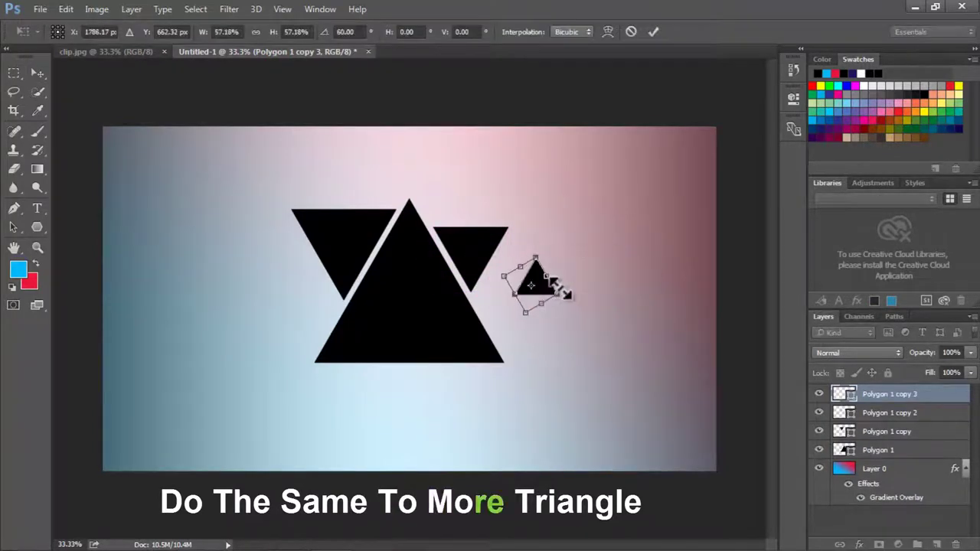
pyautogui.press('Return')
# Step: Place a copy of the right inverted triangle just below the large triangle's base, aligned with its right corner
pyautogui.moveTo(558, 285); pyautogui.dragTo(471, 396)
pyautogui.hotkey('ctrl', 't')
pyautogui.press('Return')
# Step: Duplicate the smallest triangle, rotate the copy to point down and place it below the large triangle's left corner
pyautogui.moveTo(528, 265); pyautogui.dragTo(337, 414)
pyautogui.hotkey('ctrl', 't')
pyautogui.moveTo(349, 380); pyautogui.dragTo(288, 437)
pyautogui.press('Return')
pyautogui.moveTo(325, 399); pyautogui.dragTo(351, 399)
pyautogui.hotkey('ctrl', 't')
pyautogui.press('Return')
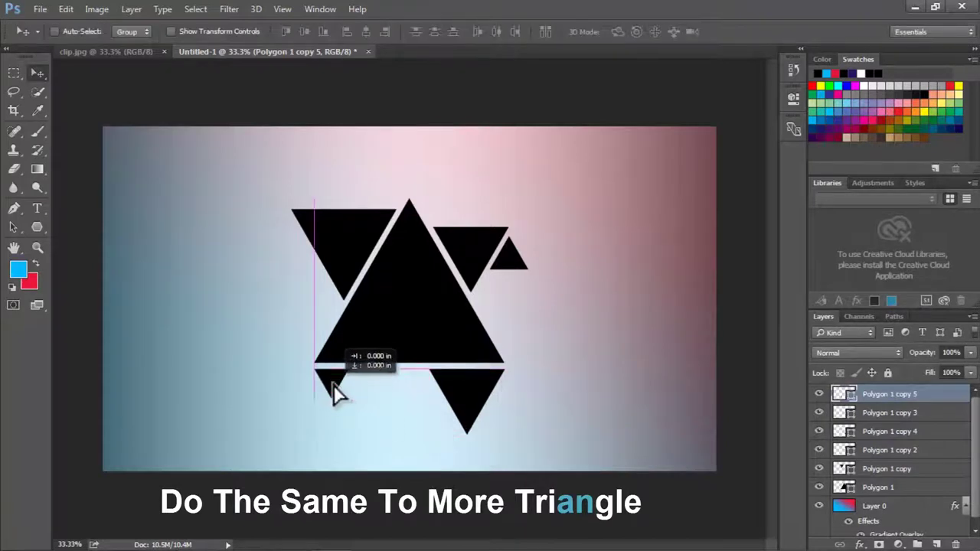
# Step: Duplicate the right inverted triangle, rotate the copy to point up and fit it beside the outer edge of the large left inverted triangle
pyautogui.moveTo(475, 253); pyautogui.dragTo(257, 287)
pyautogui.hotkey('ctrl', 't')
pyautogui.moveTo(289, 323); pyautogui.dragTo(230, 219)
pyautogui.press('Return')
pyautogui.moveTo(243, 263); pyautogui.dragTo(303, 260)
pyautogui.hotkey('ctrl', 't')
pyautogui.press('Return')
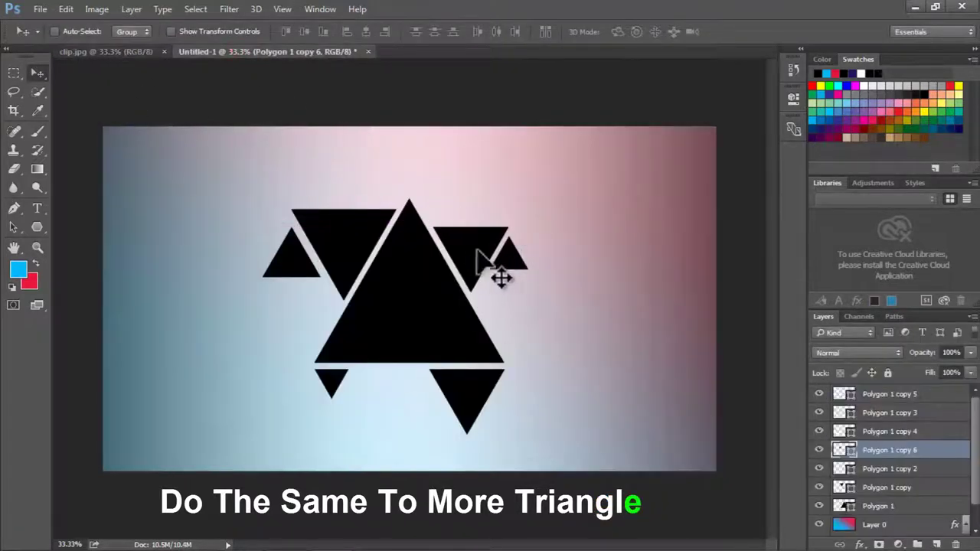
# Step: Merge all triangle layers into one shape layer, place the arrangement near the canvas centre and scale it to about 104.8%
pyautogui.click(54, 31)
pyautogui.moveTo(481, 256); pyautogui.dragTo(523, 276)
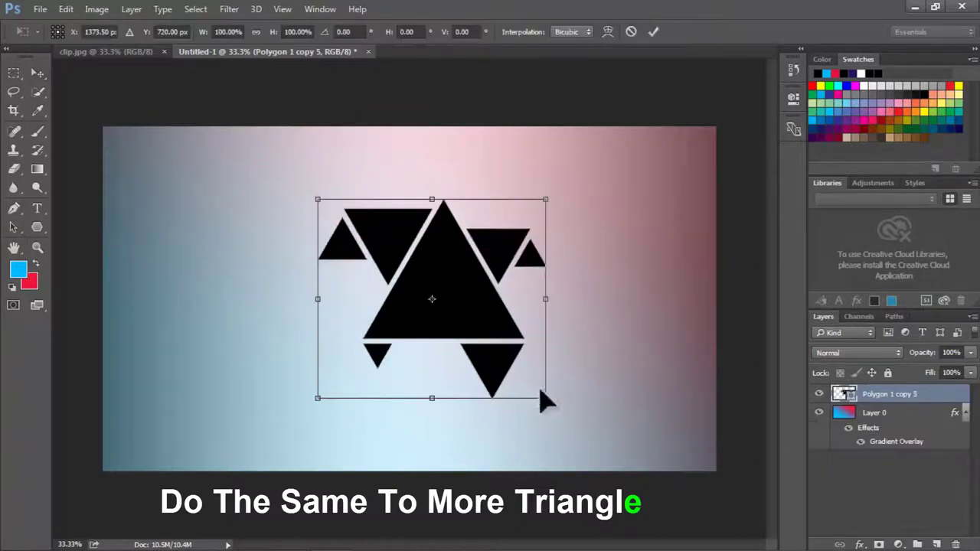
pyautogui.moveTo(540, 398); pyautogui.dragTo(552, 406)
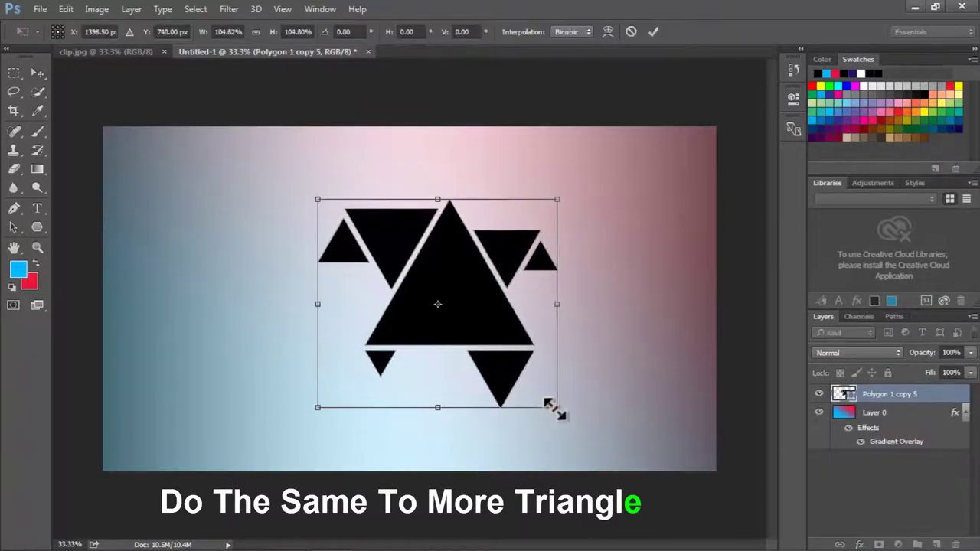
pyautogui.press('Return')
pyautogui.hotkey('ctrl', 't')
pyautogui.press('Return')
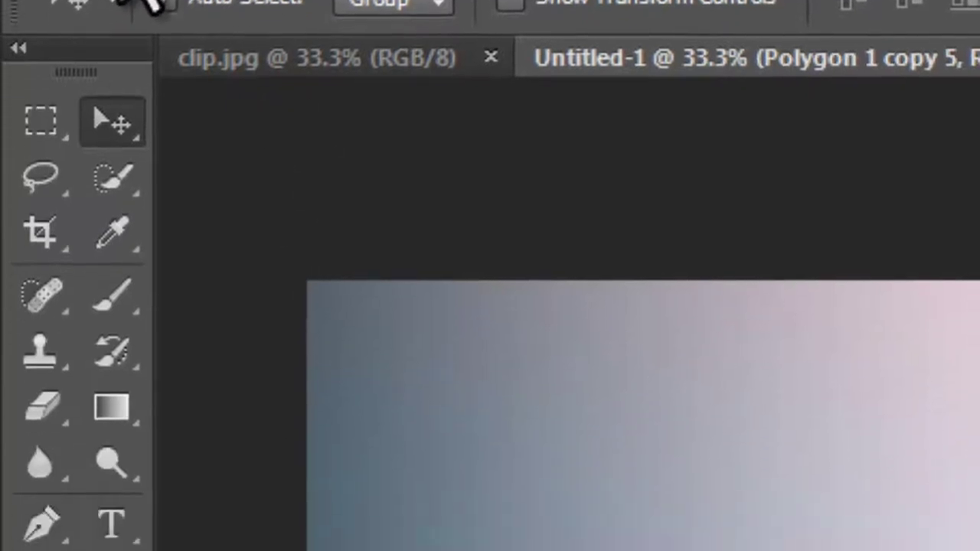
# Step: Place WorldFree4u.Com.Computer.Desktop.Wallpapers.Collection16 (8) as a linked image from D:\WallpaperS\Computer.Desktop.Wallpapers.Collection16 and rotate it clockwise
pyautogui.click(121, 28)
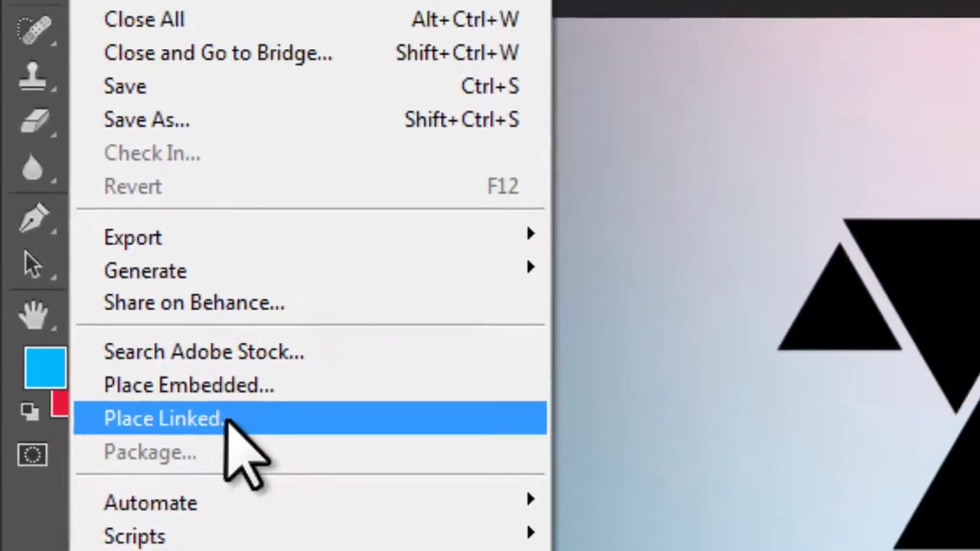
pyautogui.click(259, 406)
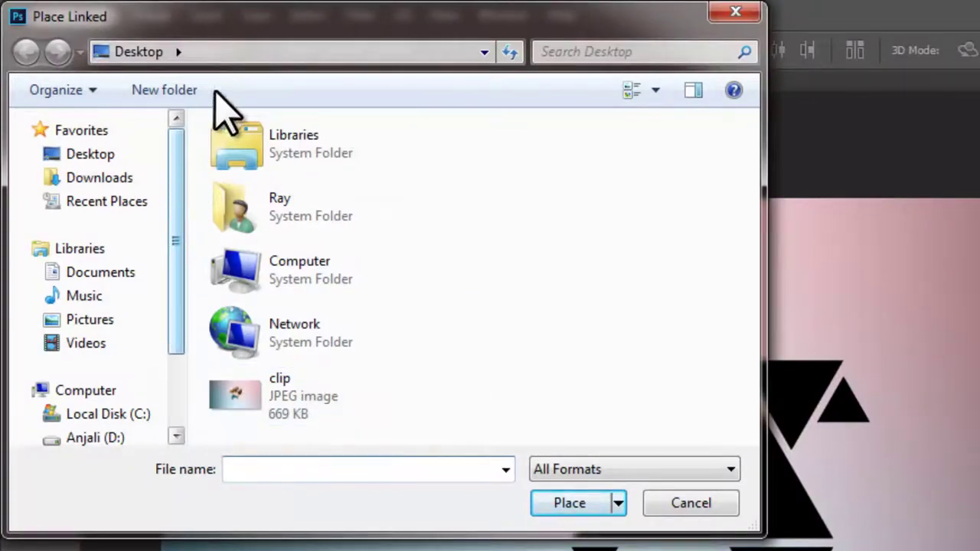
pyautogui.click(329, 52)
pyautogui.write('D:\\WallpaperS\\Computer.Desktop.Wallpapers.Collection16')
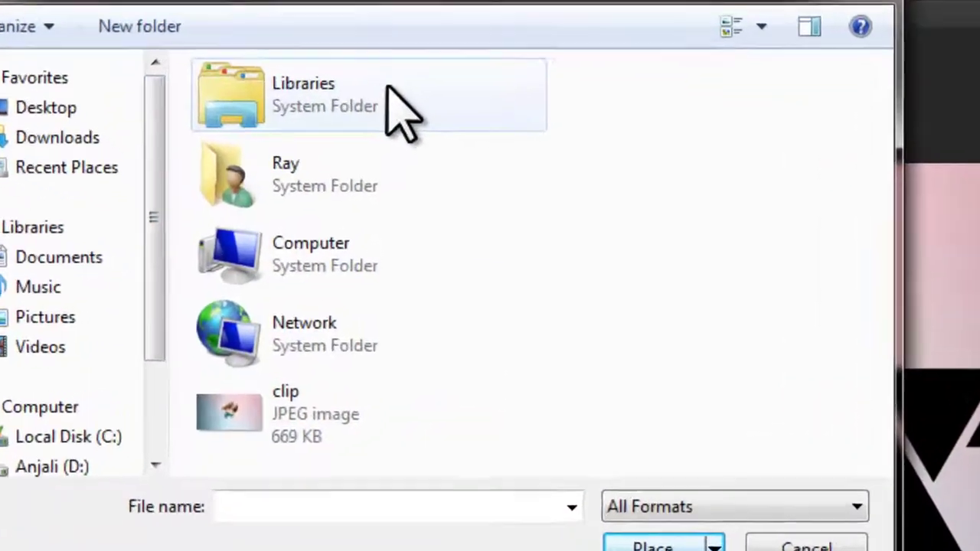
pyautogui.press('Return')
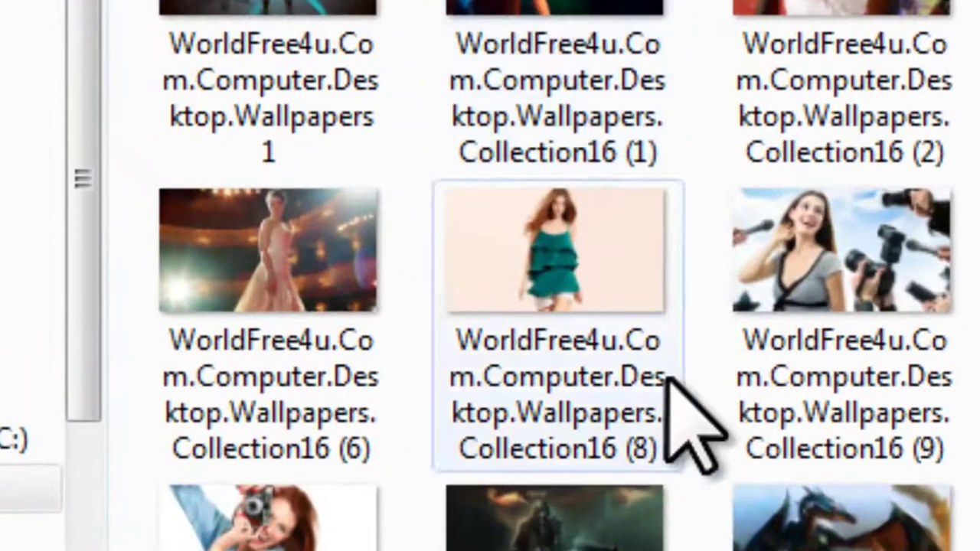
pyautogui.click(564, 260)
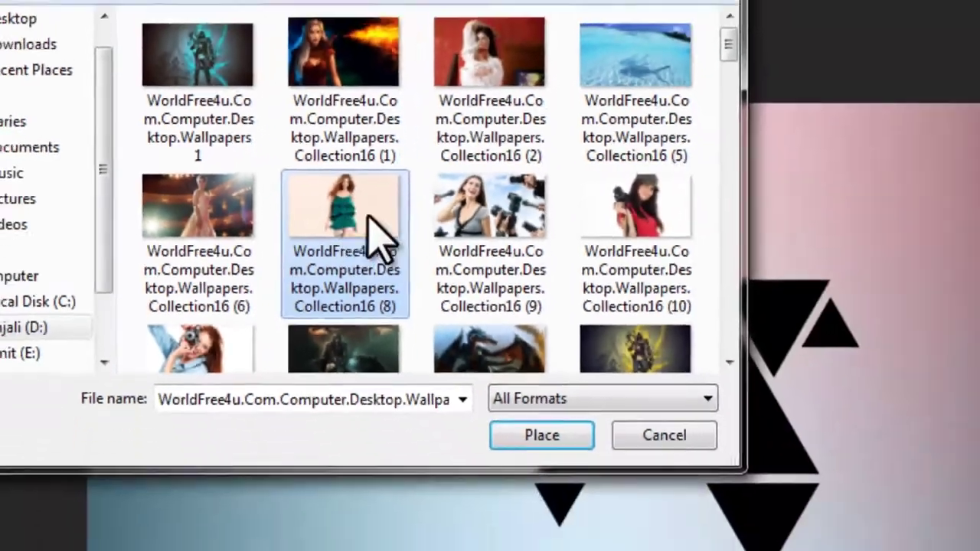
pyautogui.click(541, 435)
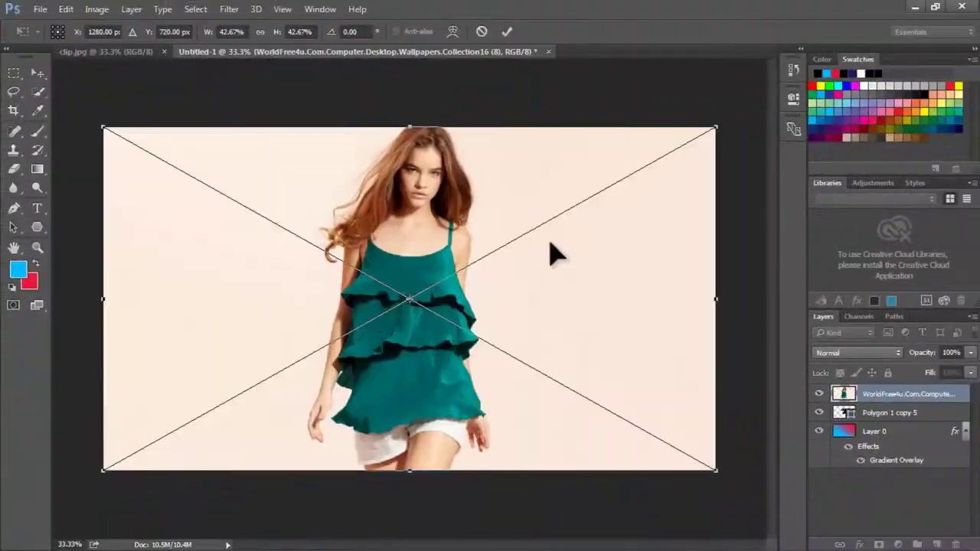
pyautogui.moveTo(764, 193); pyautogui.dragTo(773, 213)
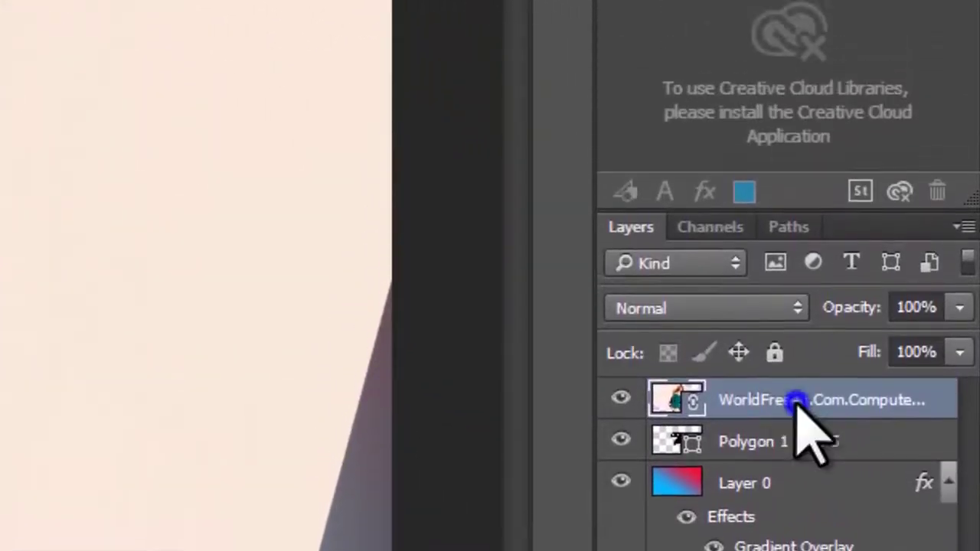
# Step: Try clipping the photo to the triangle layer, and set the triangles' stroke width to 0 pt
pyautogui.rightClick(800, 201)
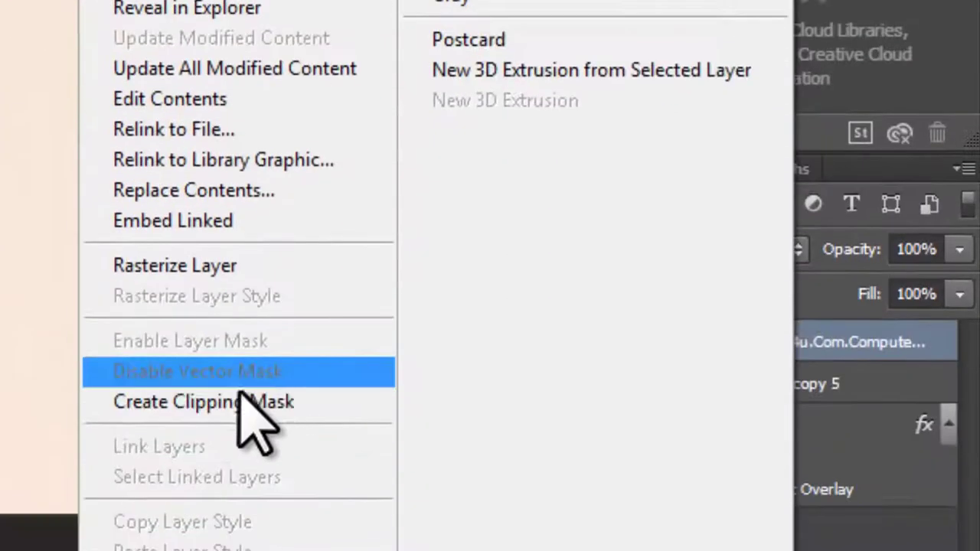
pyautogui.click(229, 550)
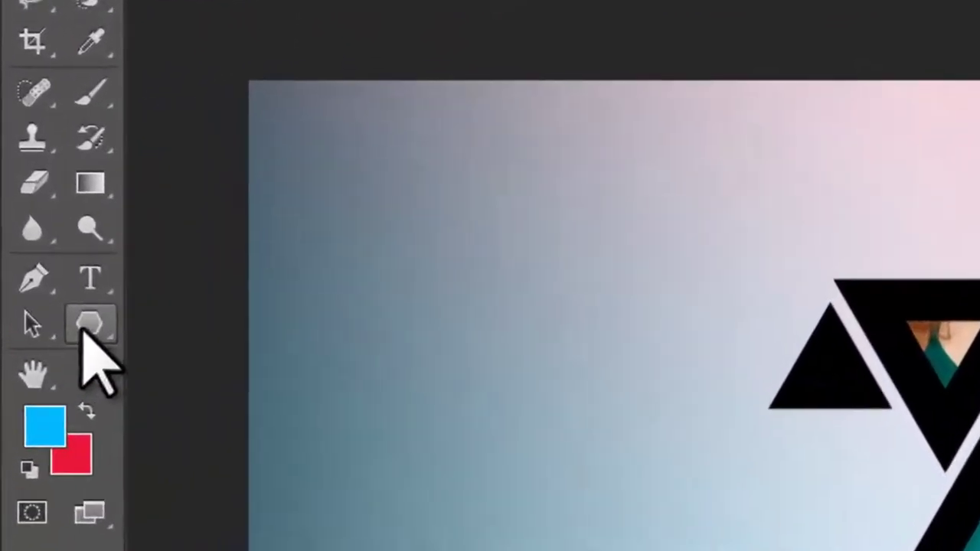
pyautogui.click(60, 271)
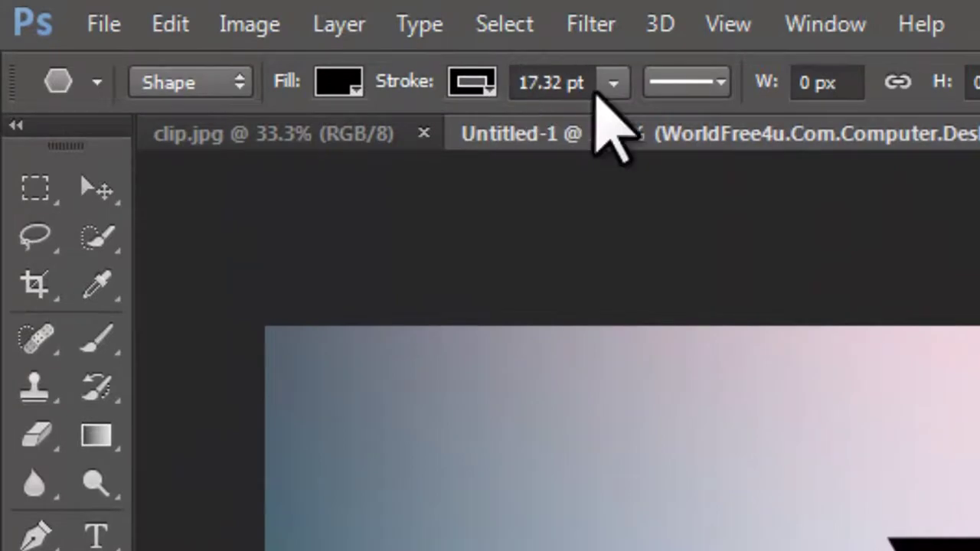
pyautogui.click(536, 82)
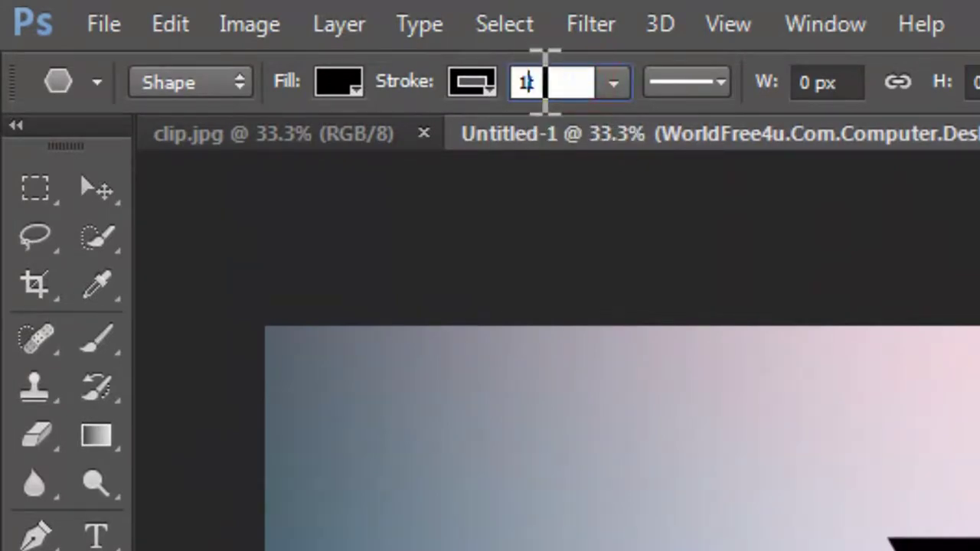
pyautogui.write('0')
pyautogui.press('Return')
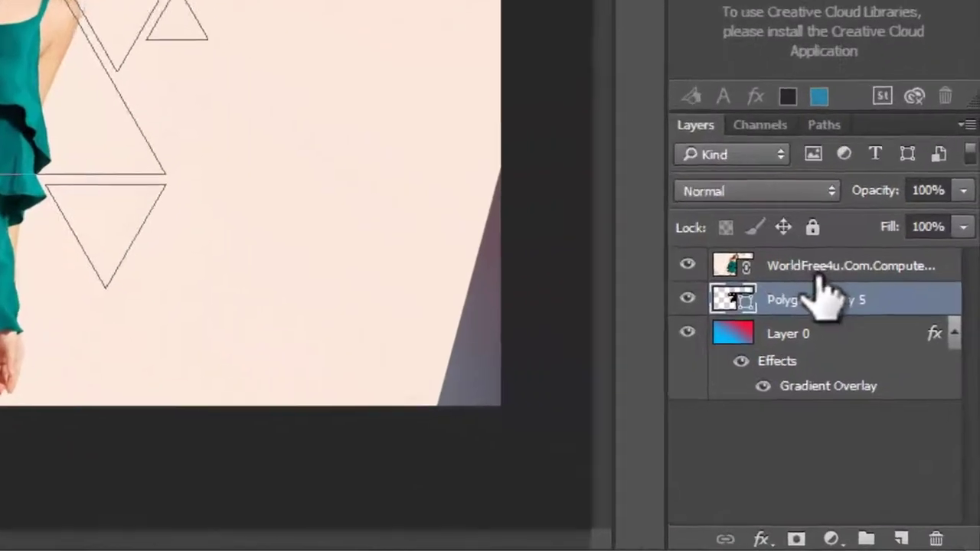
# Step: Create a clipping mask from the photo onto the triangle layer and move the photo down about 0.83 in to show the face
pyautogui.click(879, 379)
pyautogui.rightClick(879, 379)
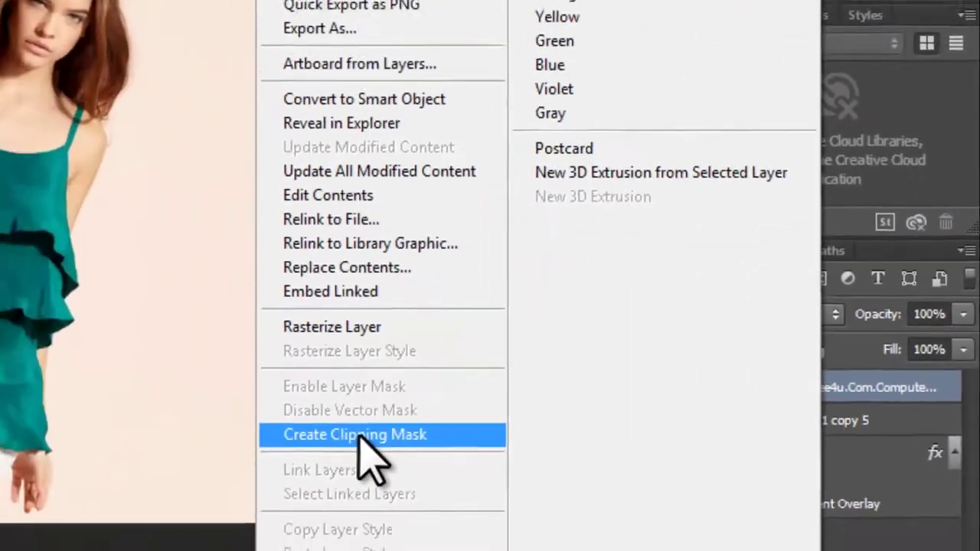
pyautogui.click(157, 446)
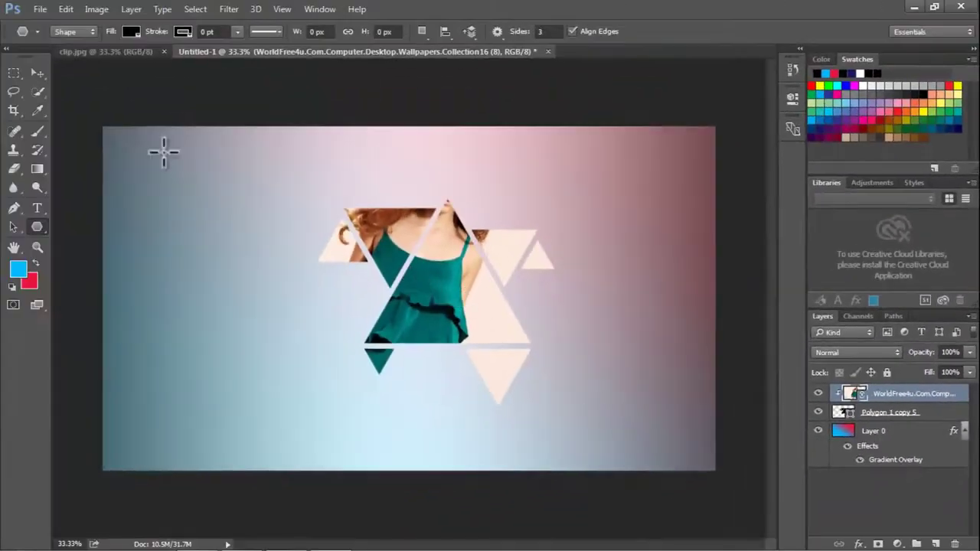
pyautogui.click(36, 74)
pyautogui.moveTo(473, 314); pyautogui.dragTo(473, 370)
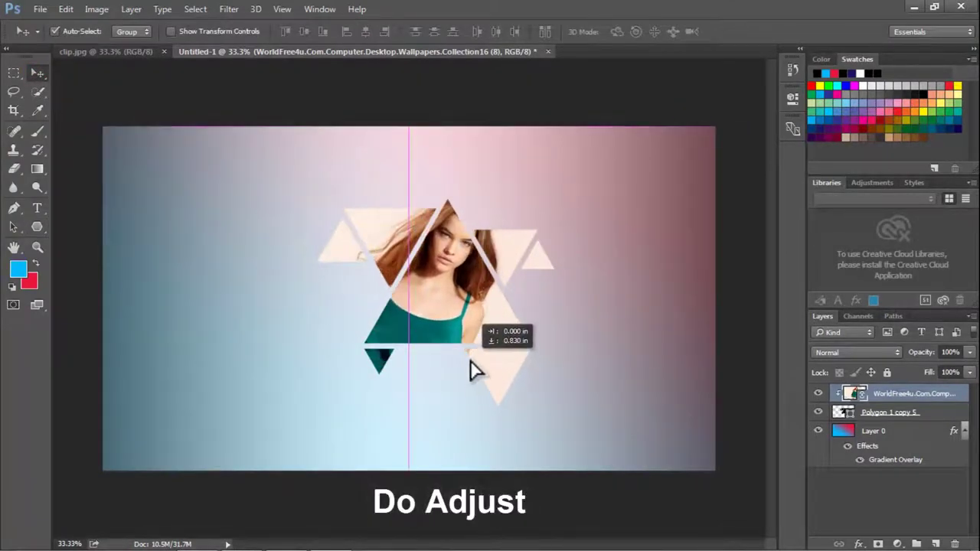
# Step: Using clip.jpg as reference, scale the clipped photo to about 43.9% and rotate it to about 26.9°
pyautogui.click(128, 52)
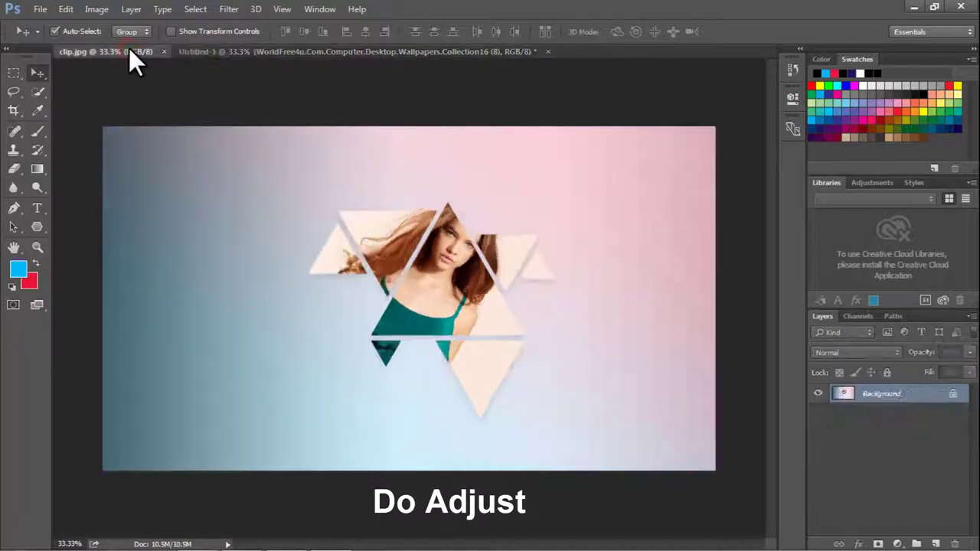
pyautogui.click(229, 52)
pyautogui.hotkey('ctrl', 't')
pyautogui.moveTo(776, 274); pyautogui.dragTo(699, 350)
pyautogui.press('Escape')
pyautogui.click(130, 52)
pyautogui.click(214, 52)
pyautogui.hotkey('ctrl', 't')
pyautogui.press('Return')
pyautogui.click(873, 415)
pyautogui.hotkey('alt', ']')
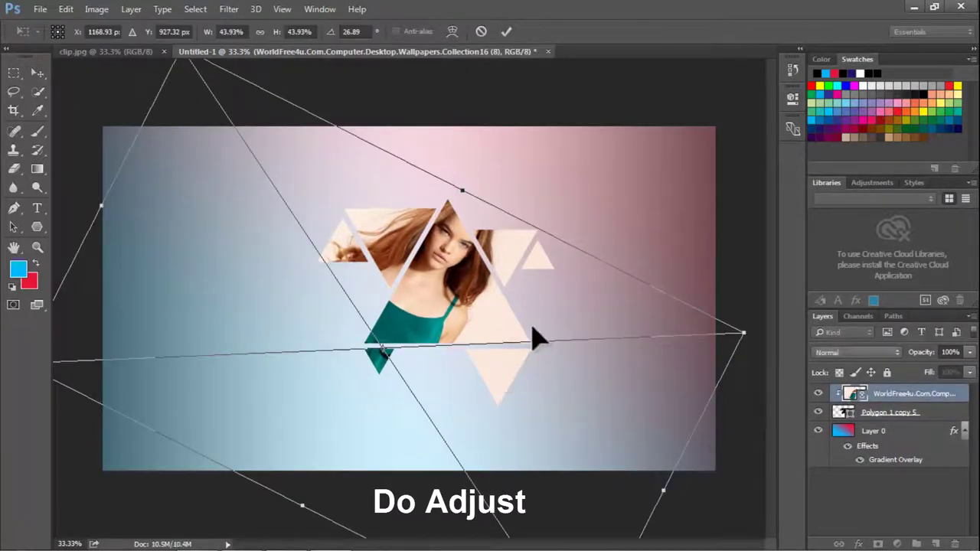
pyautogui.press('Return')
# Step: Select the merged triangle shape layer and open the file commands
pyautogui.click(906, 413)
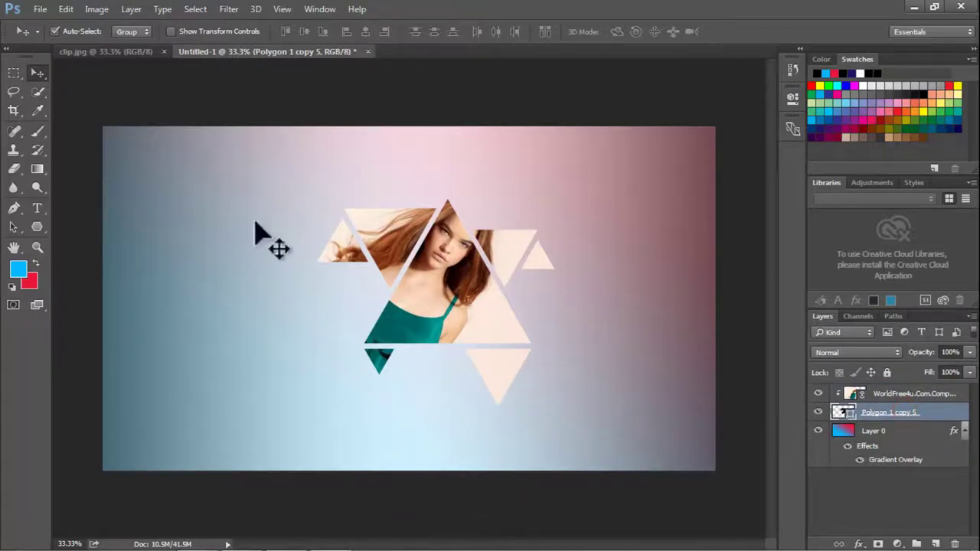
pyautogui.click(40, 8)
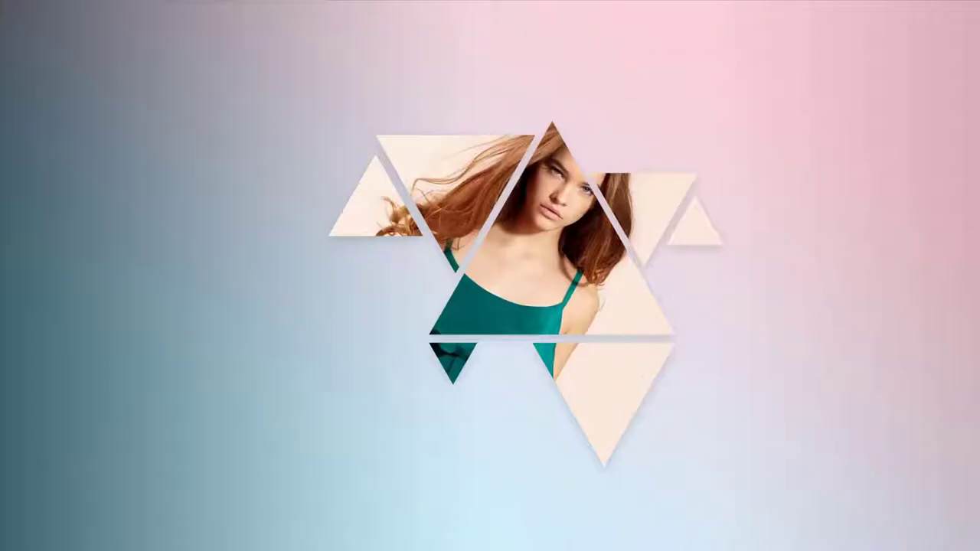